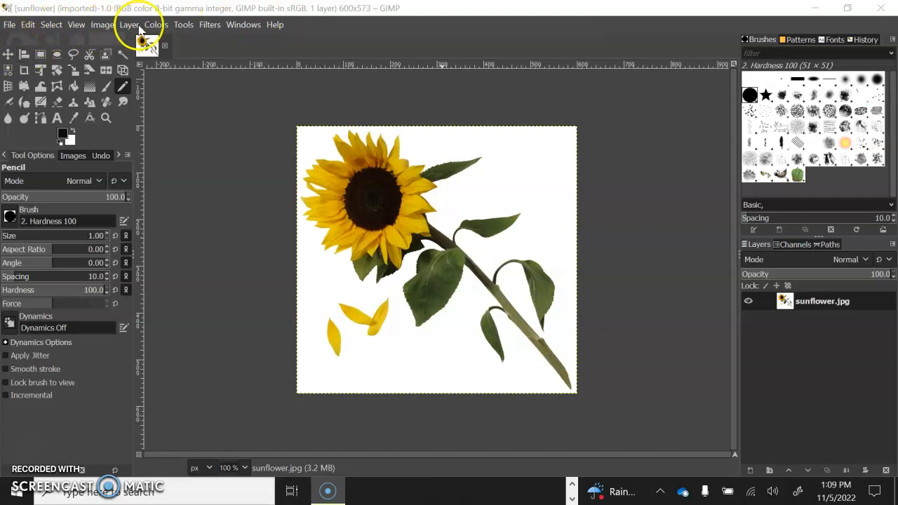
Open the Scale Image dialog for the sunflower and make sure width and height are linked
{"action": "left_click", "coordinate": [99, 25]}
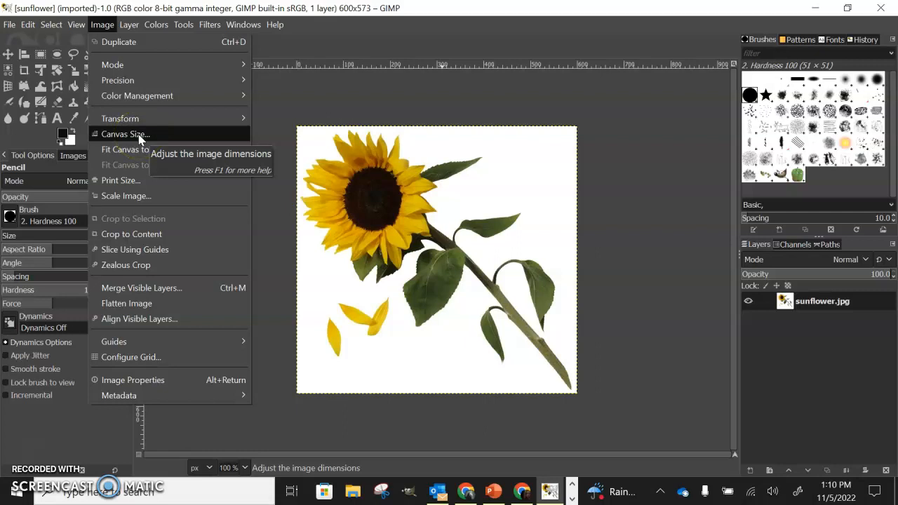
{"action": "left_click", "coordinate": [141, 201]}
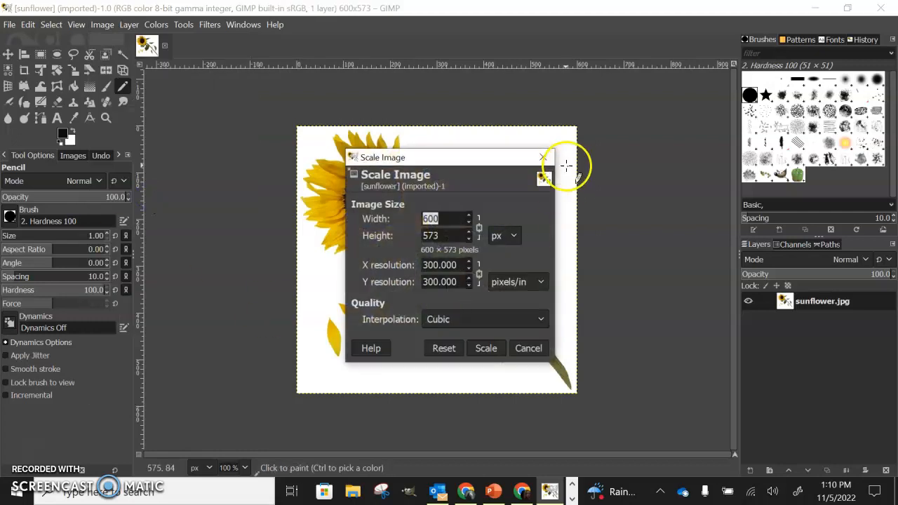
{"action": "left_click_drag", "start_coordinate": [460, 158], "coordinate": [193, 78]}
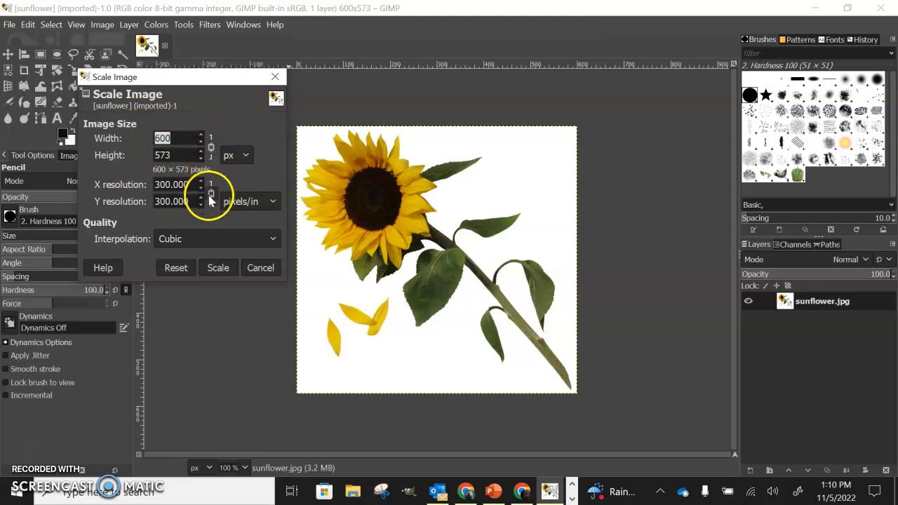
{"action": "left_click", "coordinate": [210, 147]}
{"action": "left_click", "coordinate": [211, 149]}
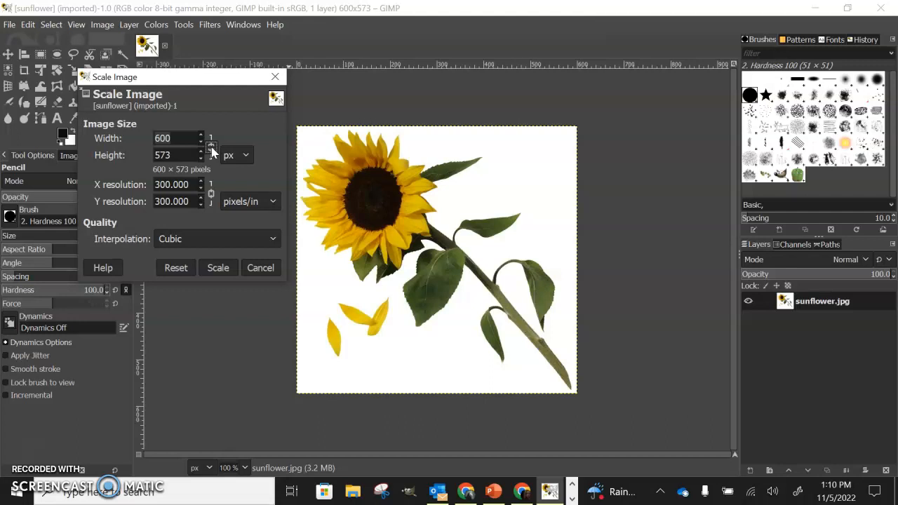
{"action": "left_click", "coordinate": [211, 148]}
{"action": "left_click", "coordinate": [210, 147]}
Set the X and Y resolution to 72 pixels/in and apply the scaling
{"action": "left_click", "coordinate": [195, 183]}
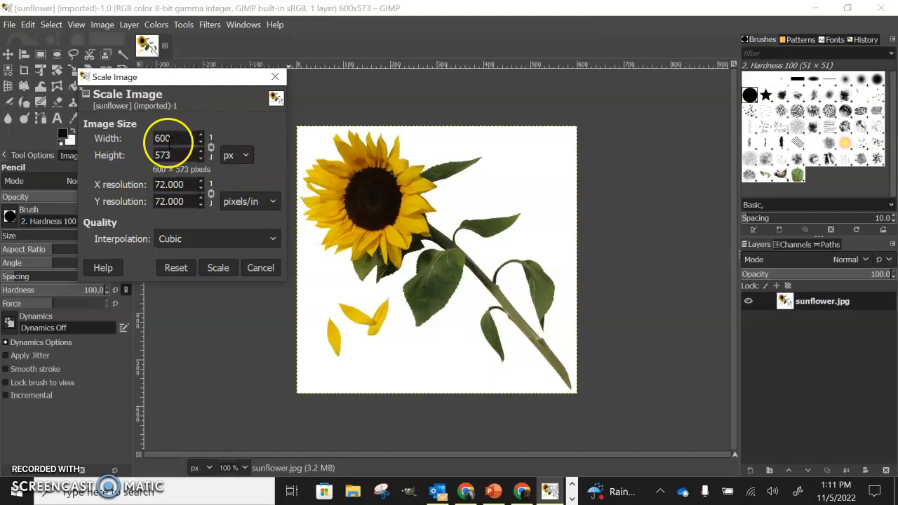
{"action": "left_click", "coordinate": [177, 187]}
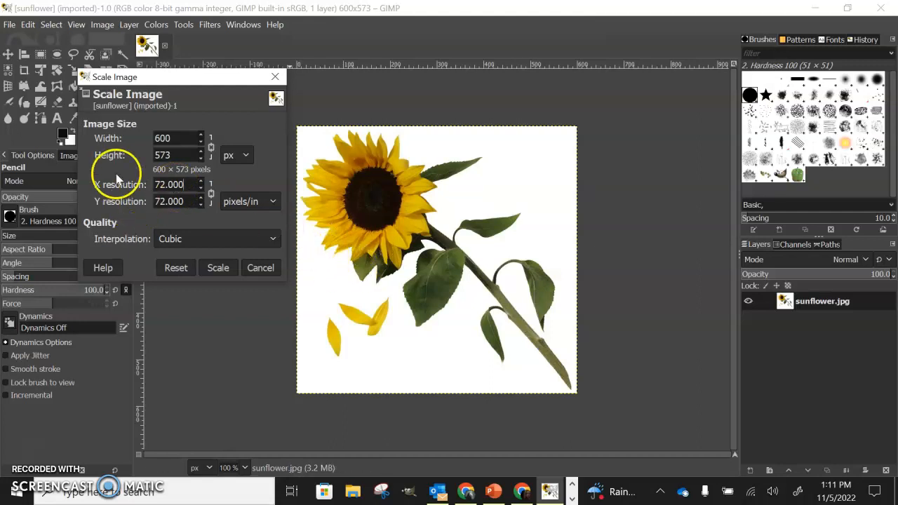
{"action": "left_click", "coordinate": [218, 269]}
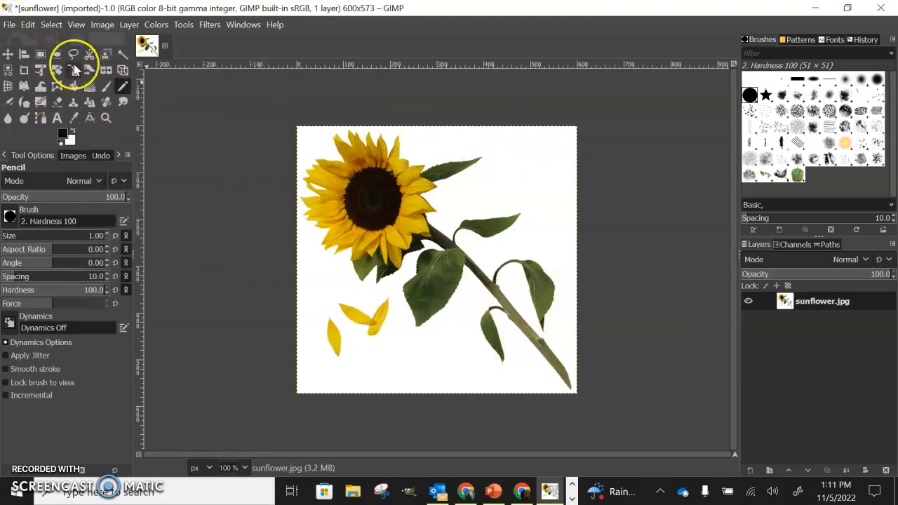
{"action": "left_click", "coordinate": [10, 25]}
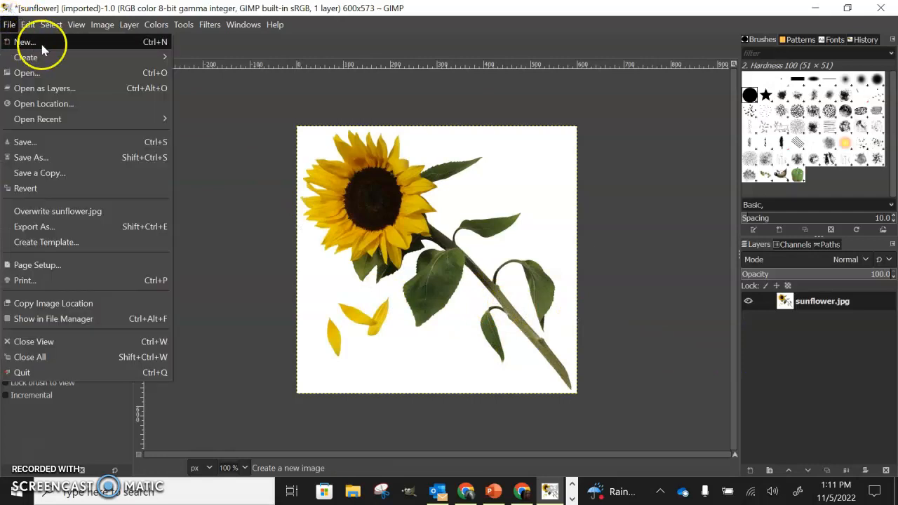
{"action": "left_click", "coordinate": [86, 161]}
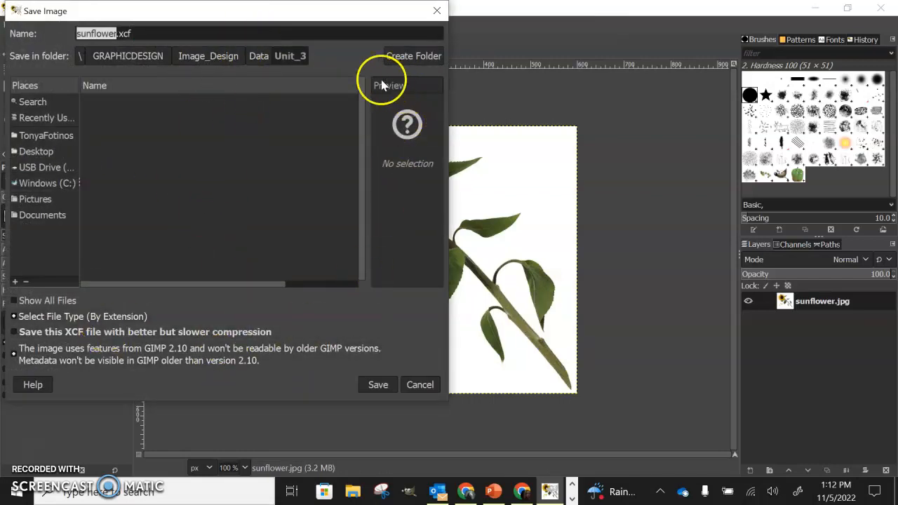
{"action": "left_click", "coordinate": [157, 33]}
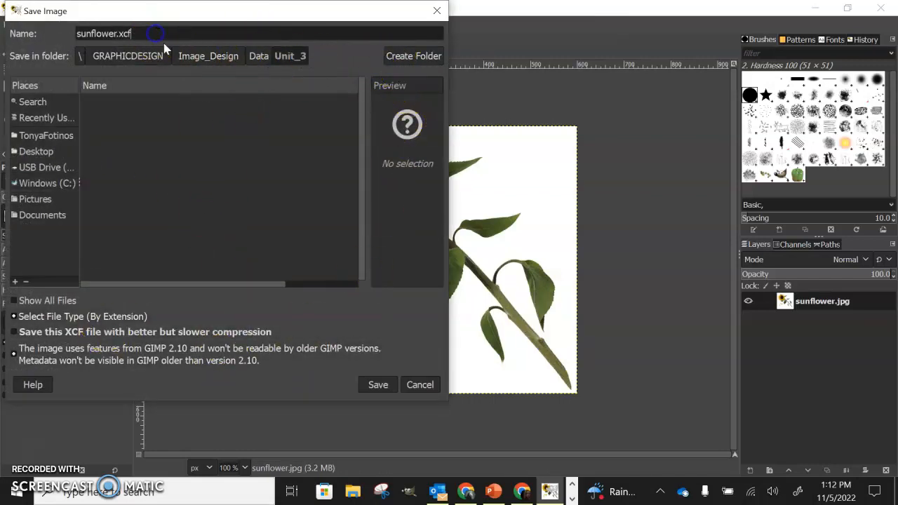
{"action": "left_click", "coordinate": [419, 385]}
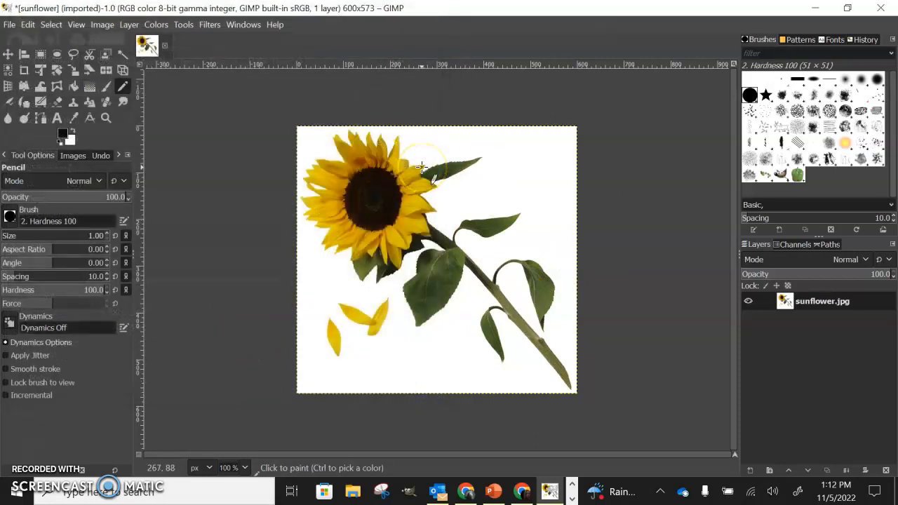
{"action": "left_click", "coordinate": [259, 385]}
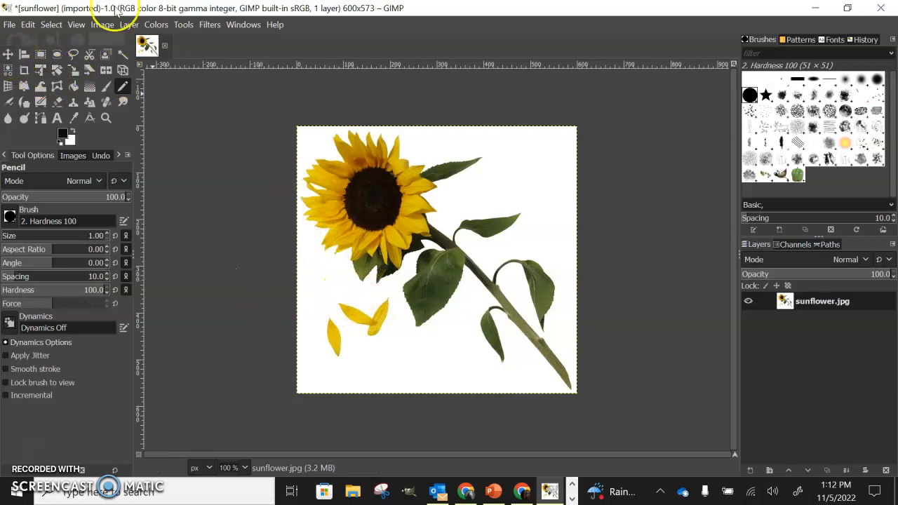
Save the image as sunflower.xcf in the Unit_3 folder
{"action": "left_click", "coordinate": [9, 26]}
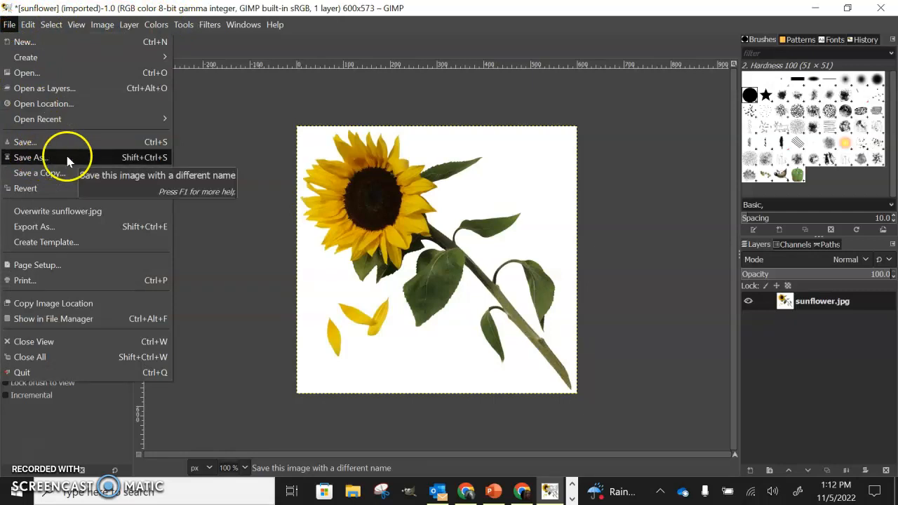
{"action": "left_click", "coordinate": [45, 159]}
{"action": "left_click", "coordinate": [153, 34]}
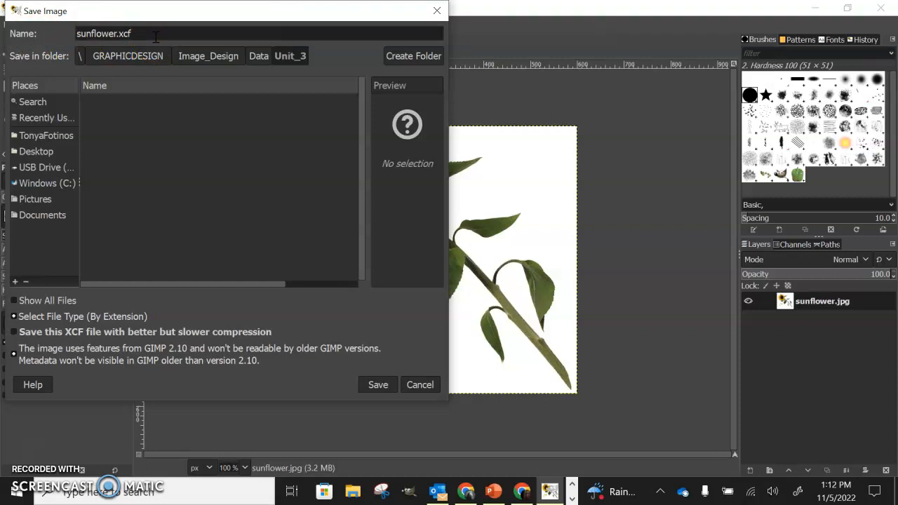
{"action": "left_click", "coordinate": [158, 37]}
{"action": "left_click_drag", "start_coordinate": [151, 31], "coordinate": [59, 30]}
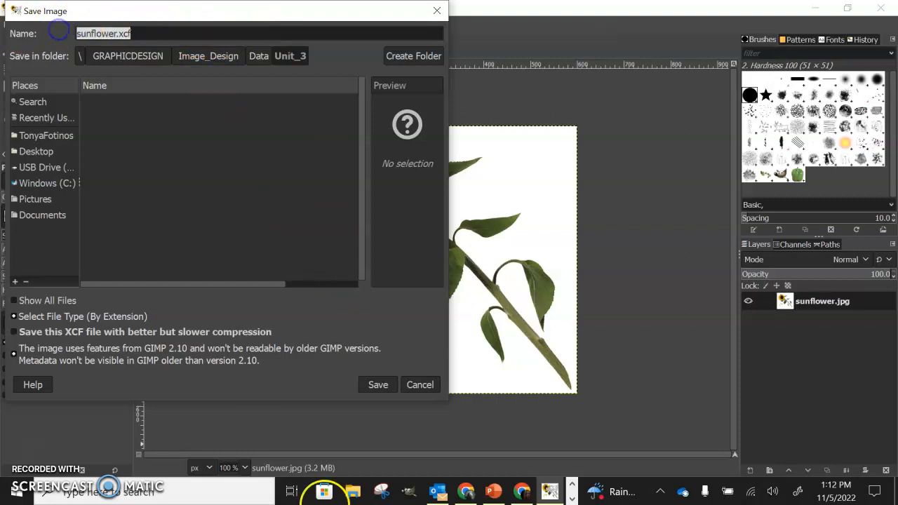
{"action": "left_click", "coordinate": [375, 389]}
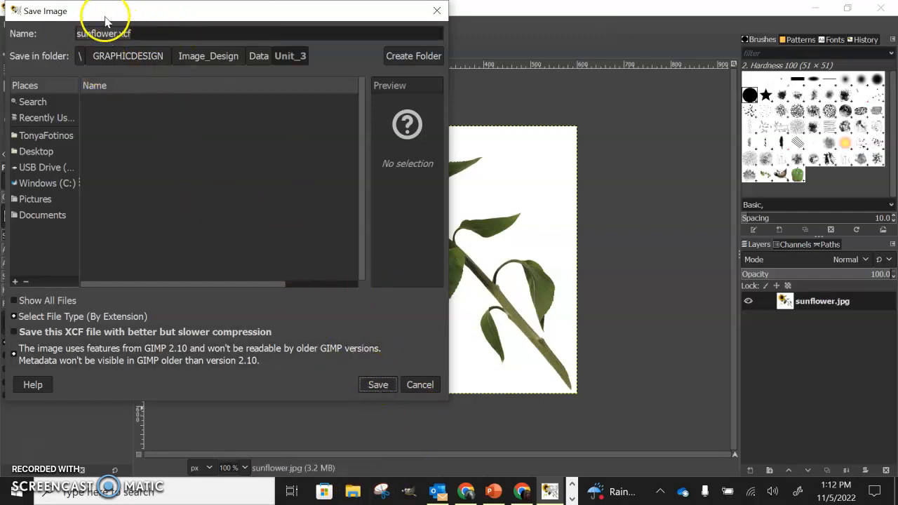
{"action": "left_click", "coordinate": [376, 386]}
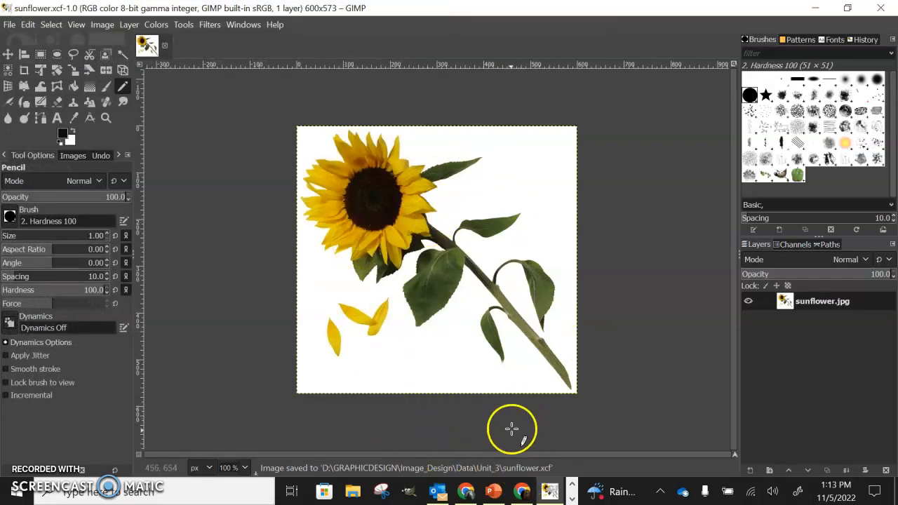
Switch to Chrome and view the Part 2 instructions in the Unit 2 Sunflower Activity Dropbox assignment, leaving the course homepage edit open
{"action": "left_click", "coordinate": [466, 491]}
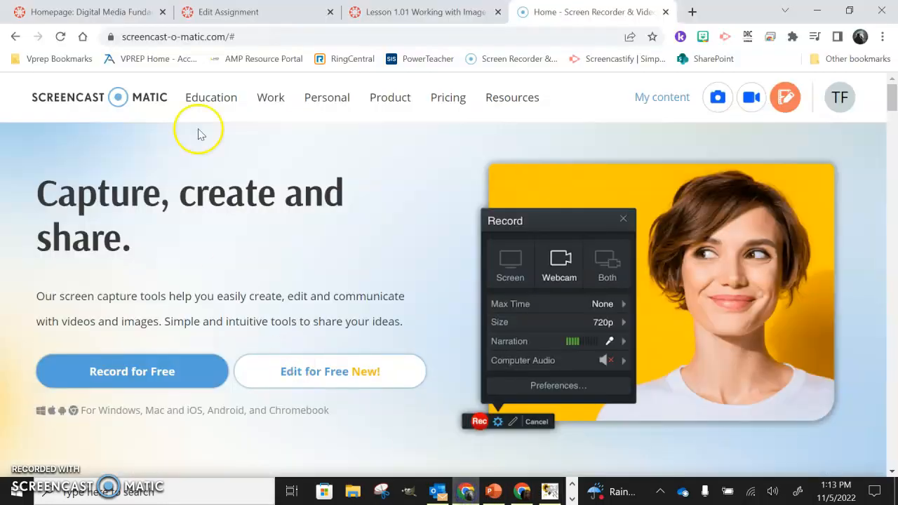
{"action": "left_click", "coordinate": [226, 11]}
{"action": "left_click", "coordinate": [75, 7]}
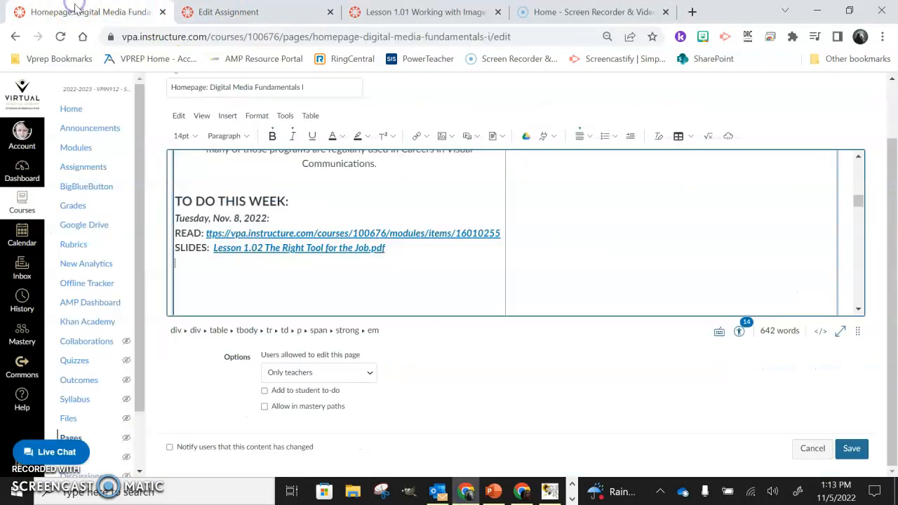
{"action": "scroll", "coordinate": [385, 232], "scroll_direction": "down", "scroll_amount": 5}
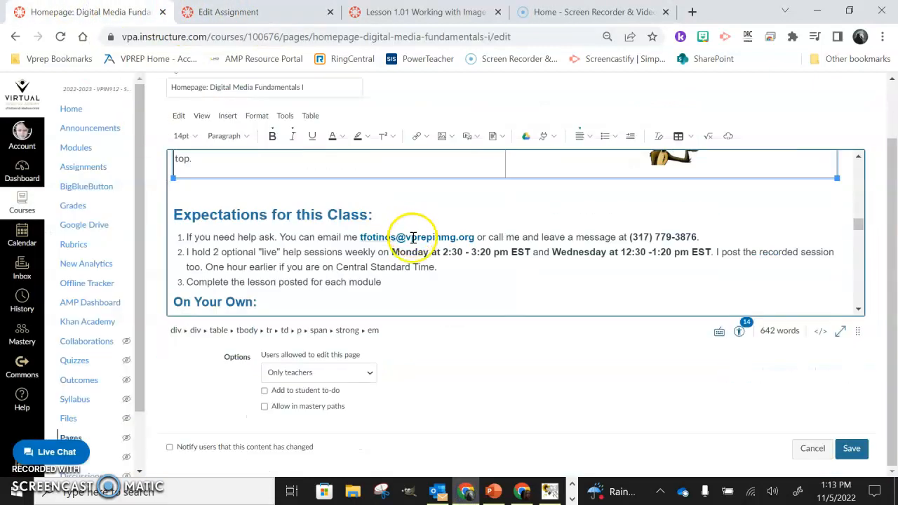
{"action": "left_click", "coordinate": [78, 148]}
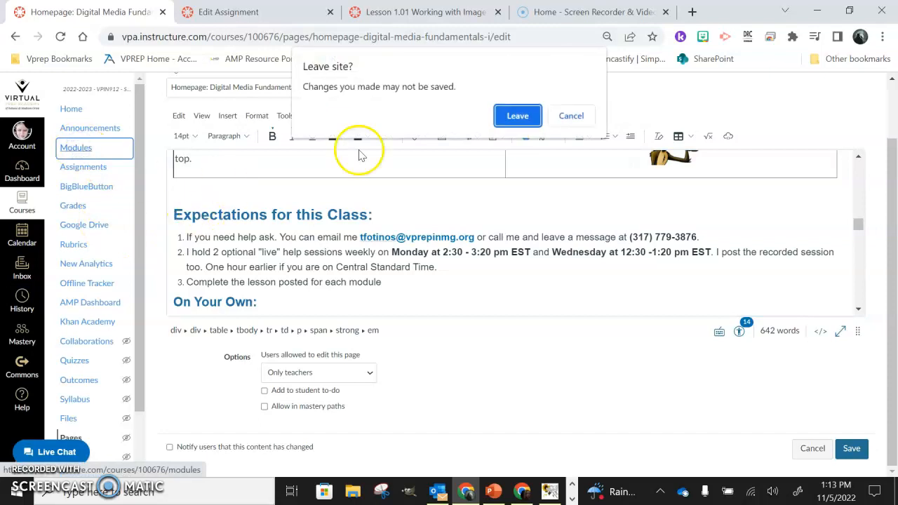
{"action": "left_click", "coordinate": [571, 116]}
{"action": "left_click", "coordinate": [228, 12]}
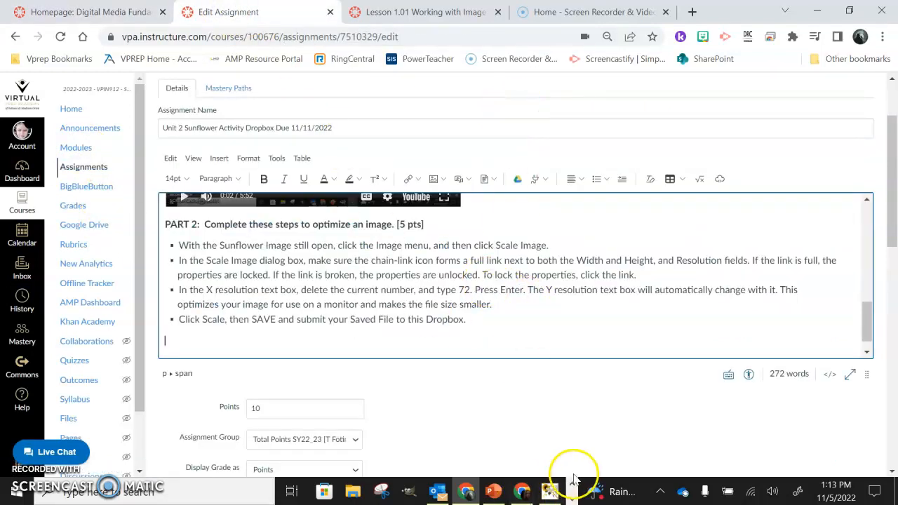
Switch to File Explorer and open the GRAPHICDESIGN folder on USB Drive (D:)
{"action": "left_click", "coordinate": [550, 491]}
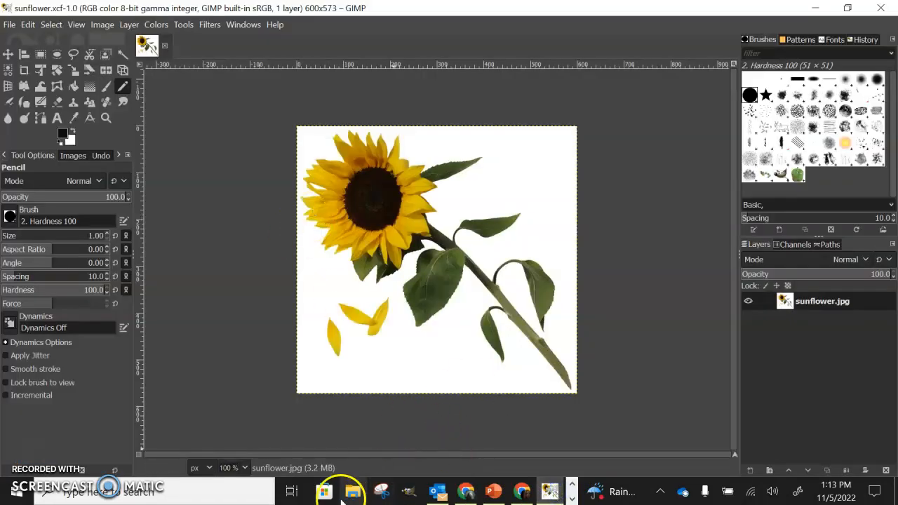
{"action": "left_click", "coordinate": [353, 492]}
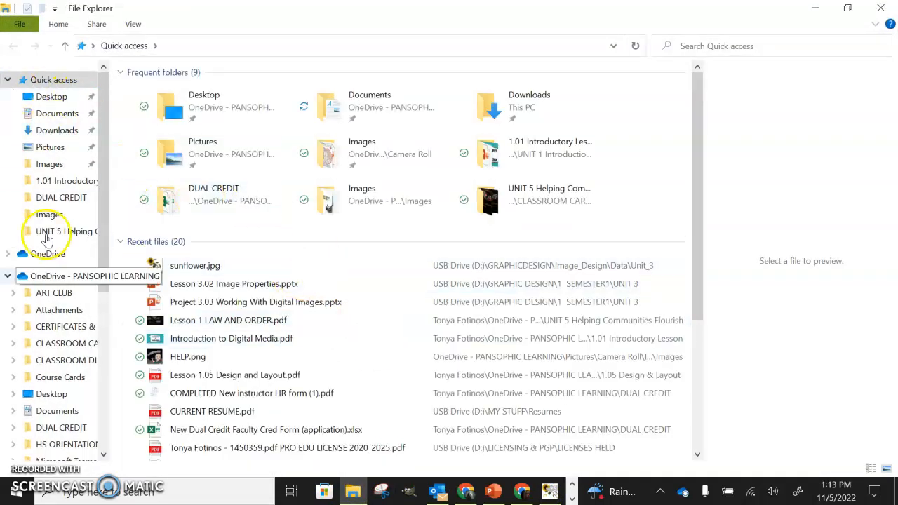
{"action": "scroll", "coordinate": [24, 232], "scroll_direction": "down", "scroll_amount": 5}
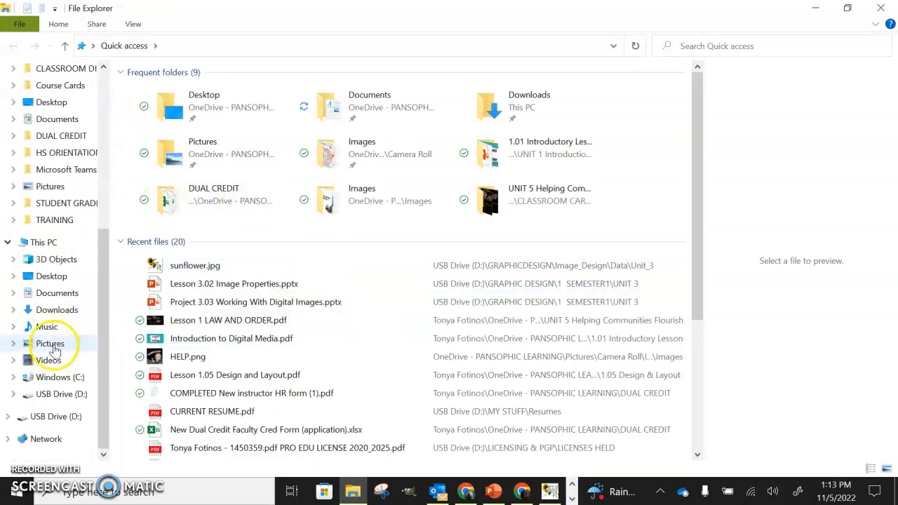
{"action": "scroll", "coordinate": [54, 196], "scroll_direction": "down", "scroll_amount": 2}
{"action": "scroll", "coordinate": [56, 189], "scroll_direction": "up", "scroll_amount": 2}
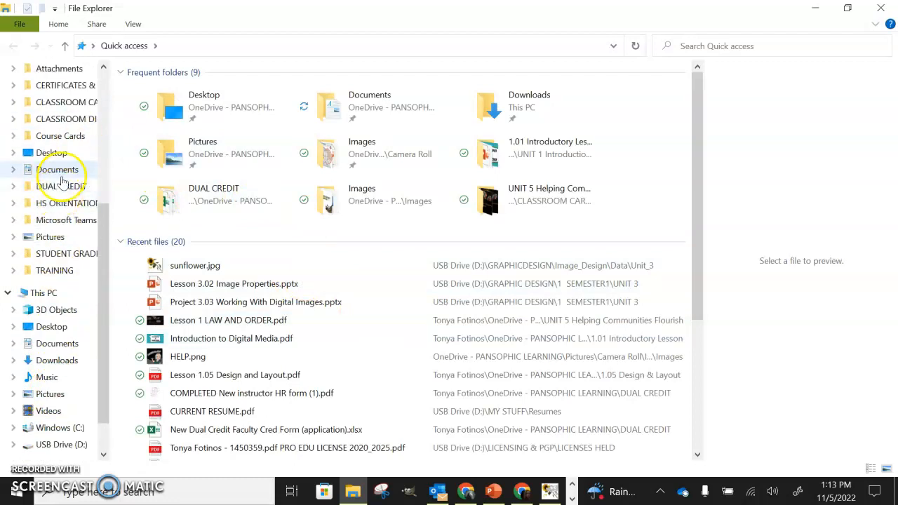
{"action": "scroll", "coordinate": [62, 105], "scroll_direction": "down", "scroll_amount": 1}
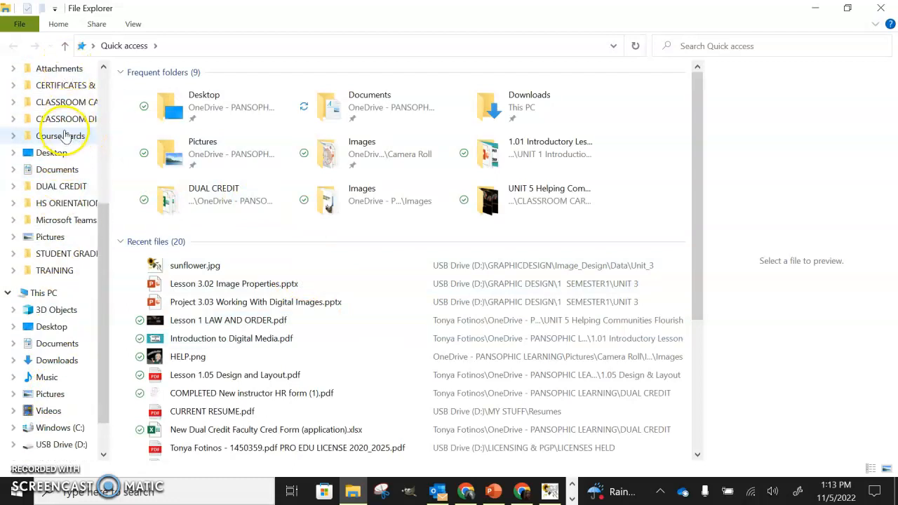
{"action": "scroll", "coordinate": [59, 167], "scroll_direction": "up", "scroll_amount": 3}
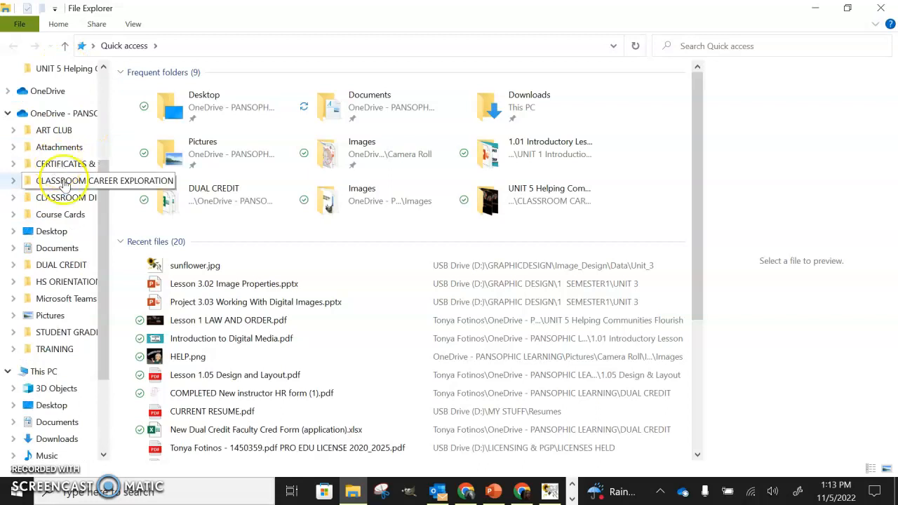
{"action": "scroll", "coordinate": [42, 210], "scroll_direction": "down", "scroll_amount": 4}
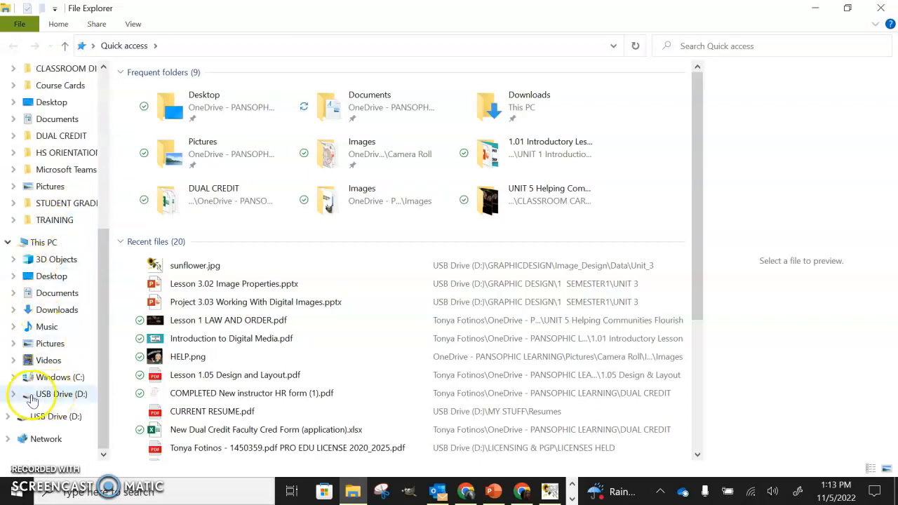
{"action": "left_click", "coordinate": [13, 394]}
{"action": "scroll", "coordinate": [21, 386], "scroll_direction": "down", "scroll_amount": 4}
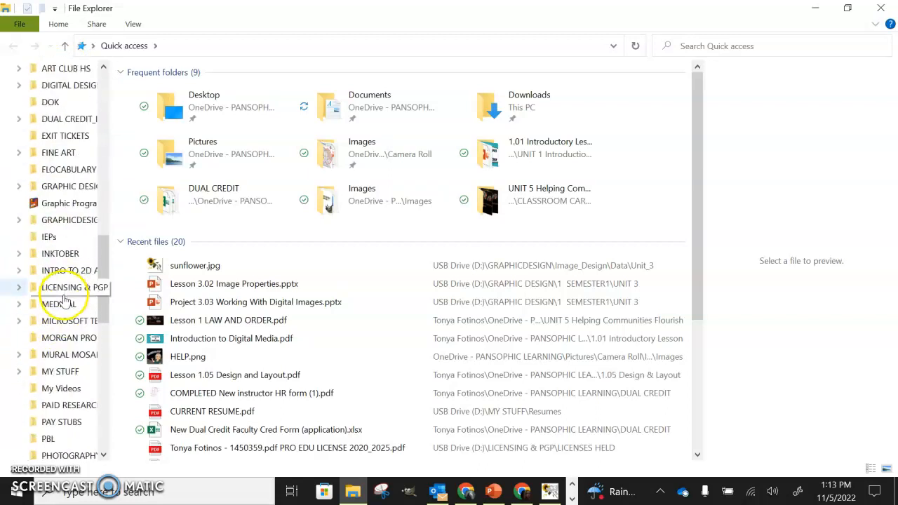
{"action": "scroll", "coordinate": [62, 294], "scroll_direction": "down", "scroll_amount": 1}
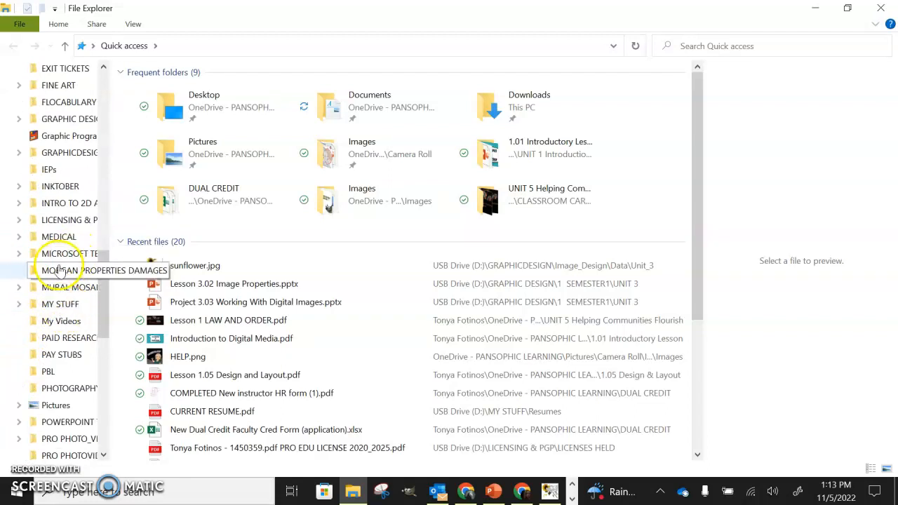
{"action": "left_click", "coordinate": [70, 153]}
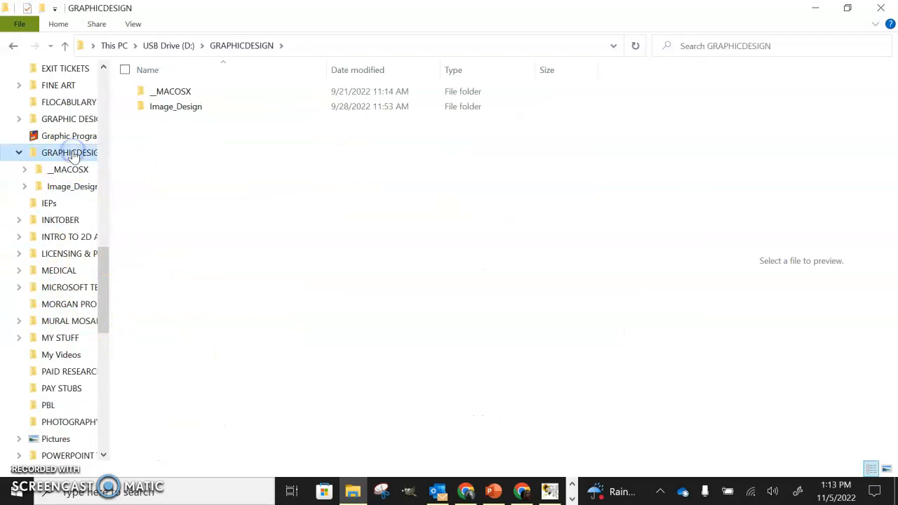
Go into the Image_Design, Data and Unit_3 folders and select sunflower.xcf
{"action": "double_click", "coordinate": [179, 108]}
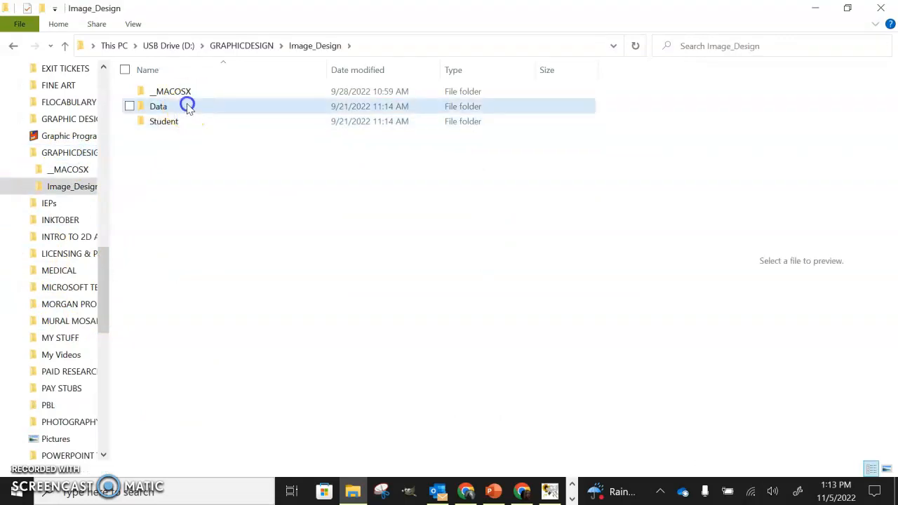
{"action": "double_click", "coordinate": [186, 106]}
{"action": "double_click", "coordinate": [189, 121]}
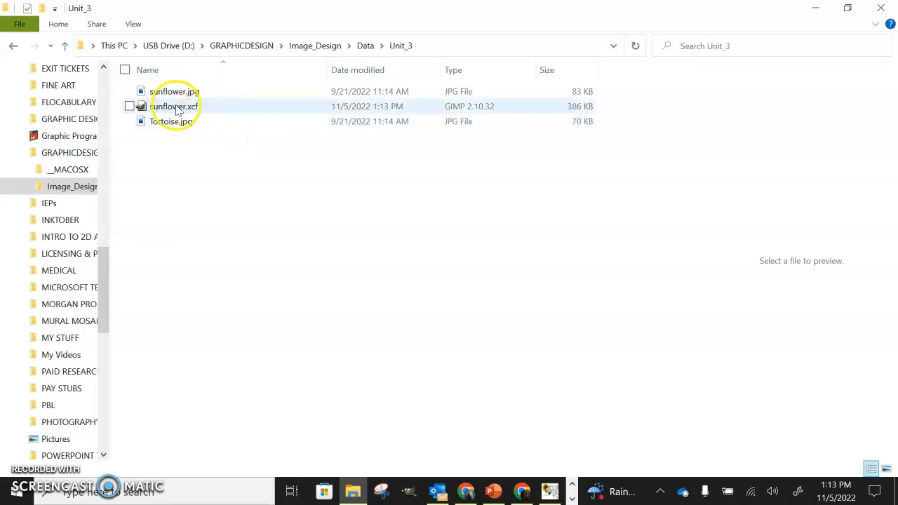
{"action": "left_click", "coordinate": [225, 110]}
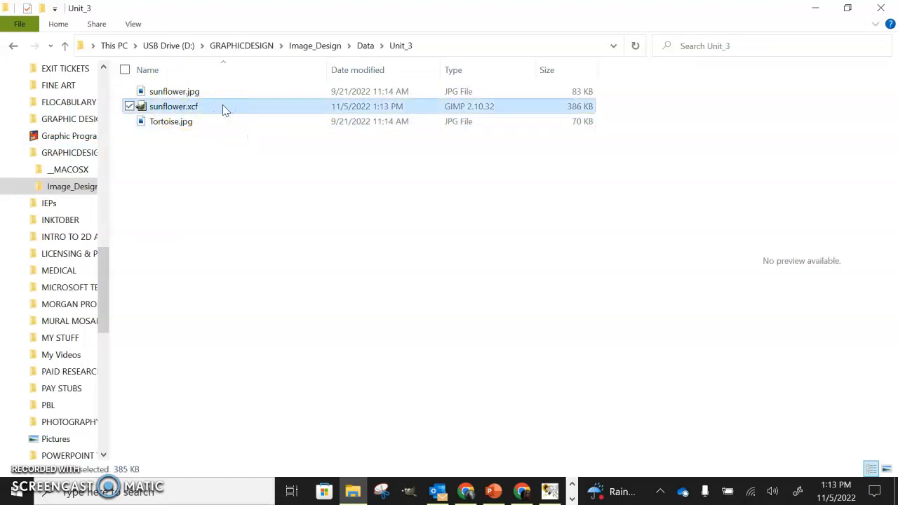
Check the assignment page in Chrome again and return to the sunflower image in GIMP
{"action": "left_click", "coordinate": [521, 492]}
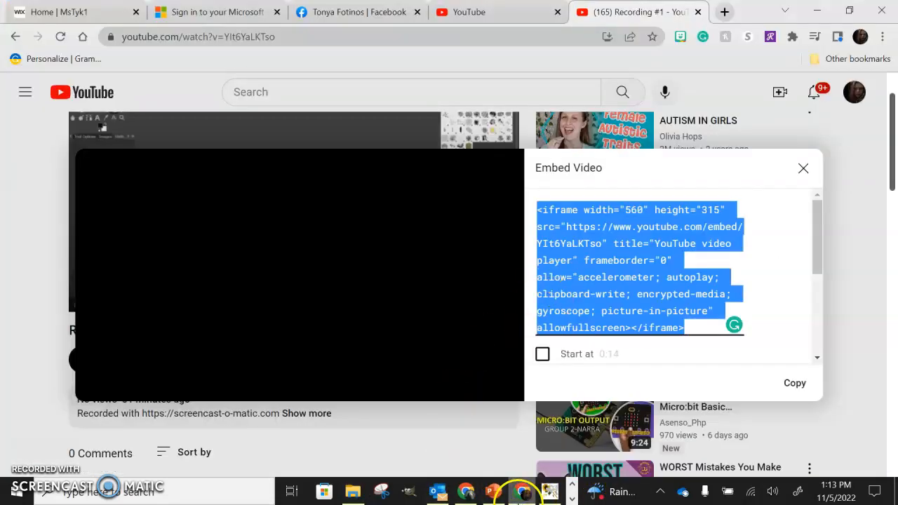
{"action": "left_click", "coordinate": [464, 492]}
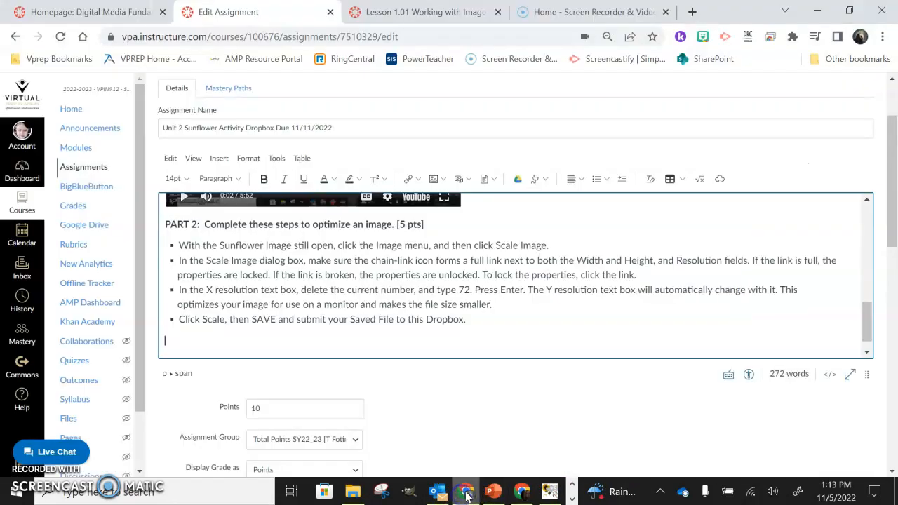
{"action": "left_click", "coordinate": [550, 492]}
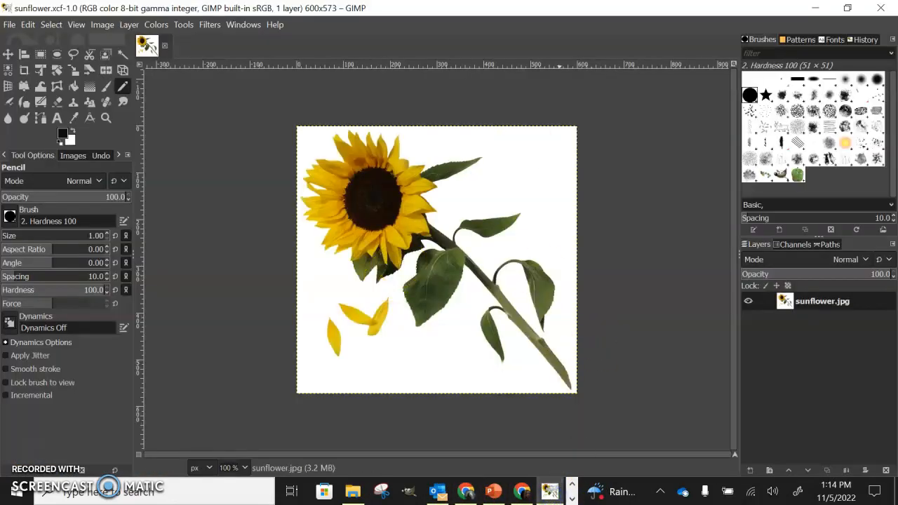